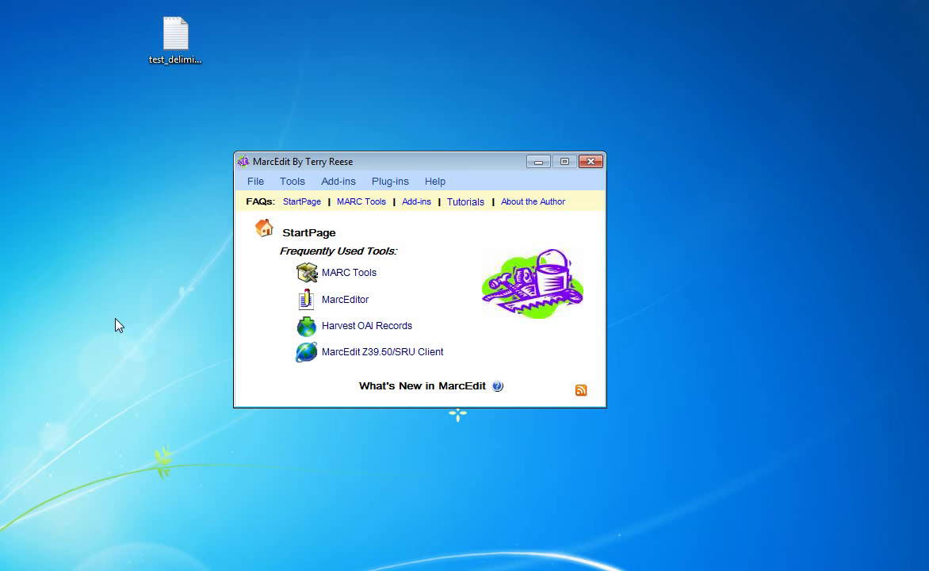
- Browse the Tools and Plug-ins menus, then start the Export Tab Delimited Records utility
left_click(291, 181)
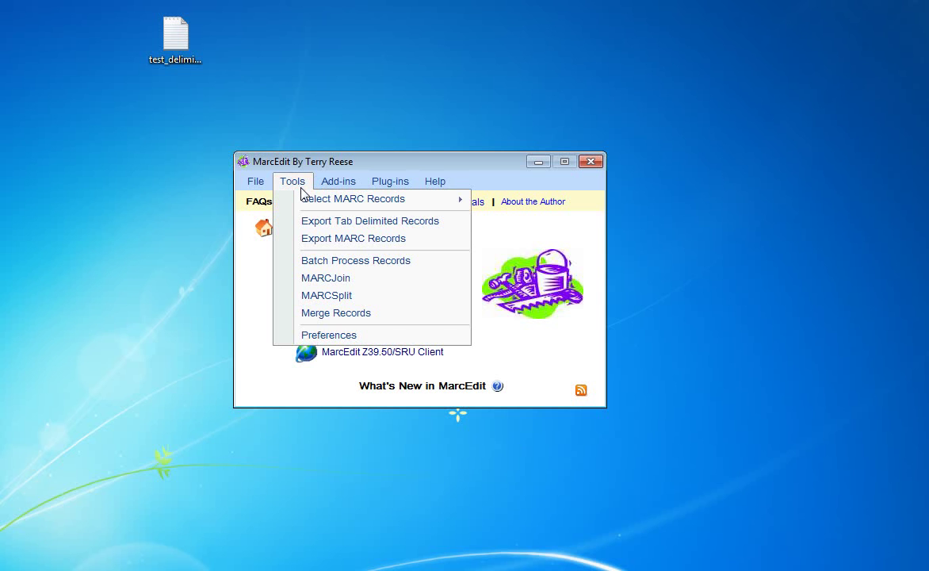
mouse_move(346, 189)
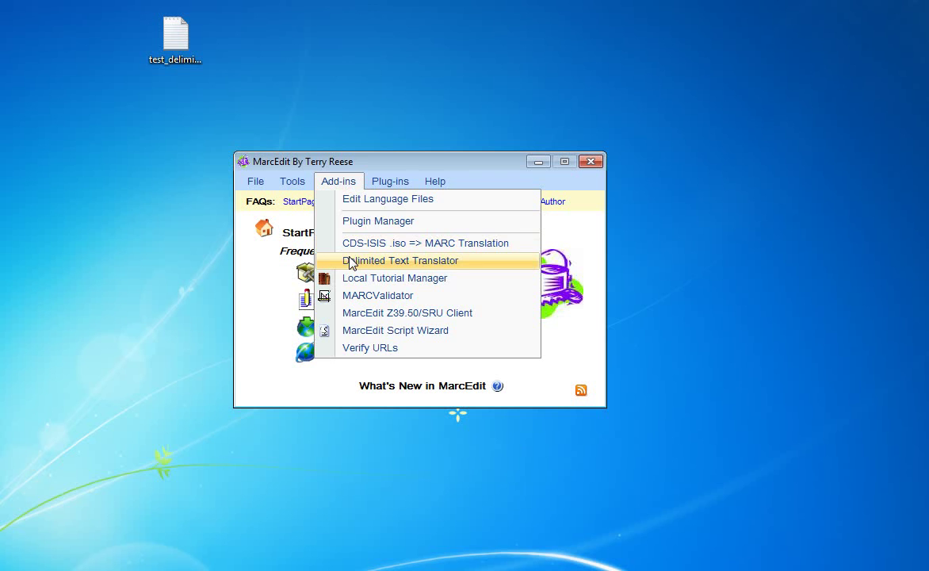
key("Escape")
left_click(370, 182)
left_click(363, 166)
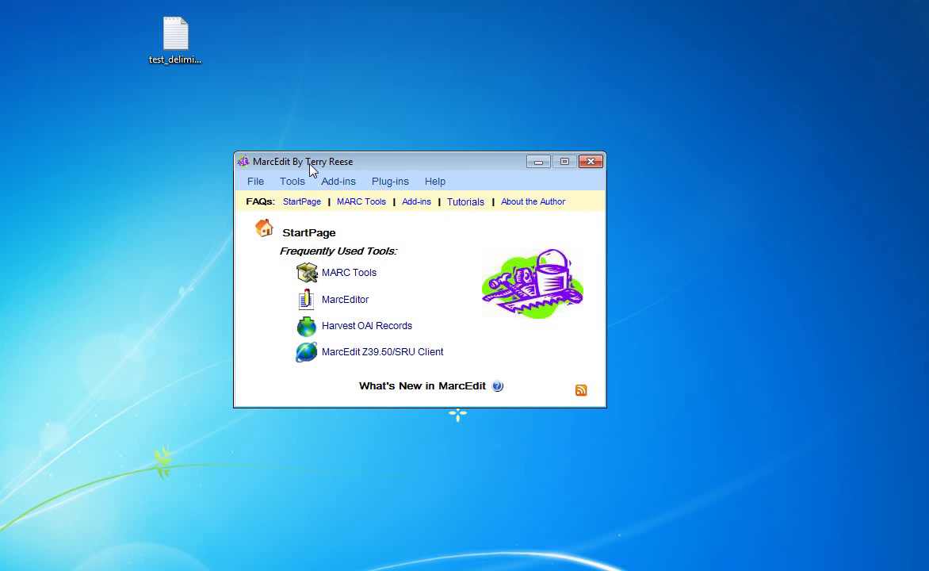
left_click(294, 182)
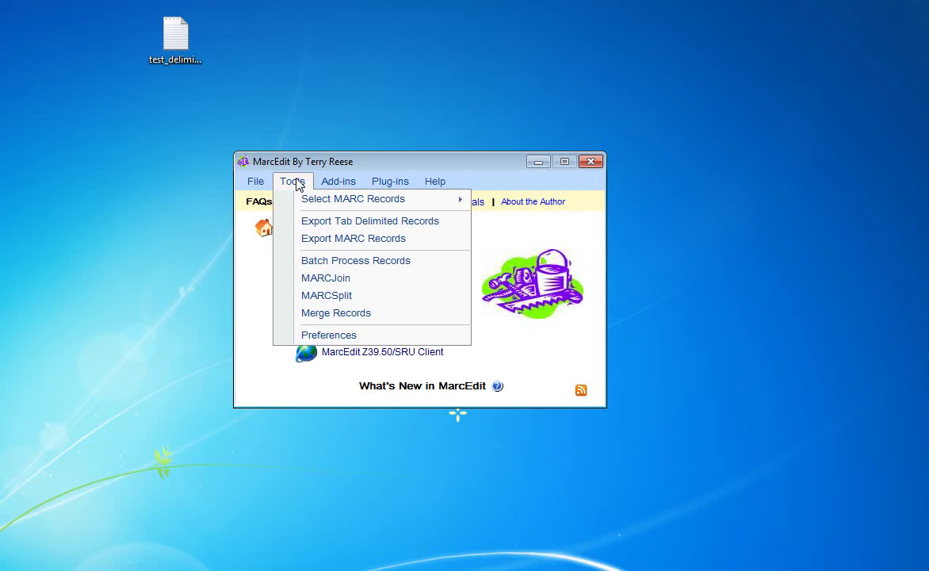
left_click(311, 224)
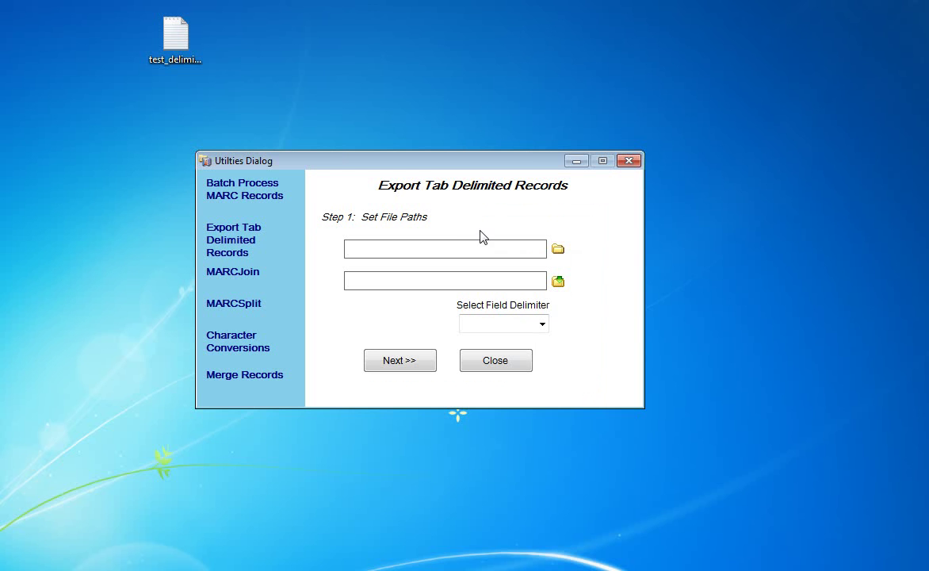
- Pick test.mrc as the source file, filtering the browser to MARC Files (*.mrc)
left_click(557, 250)
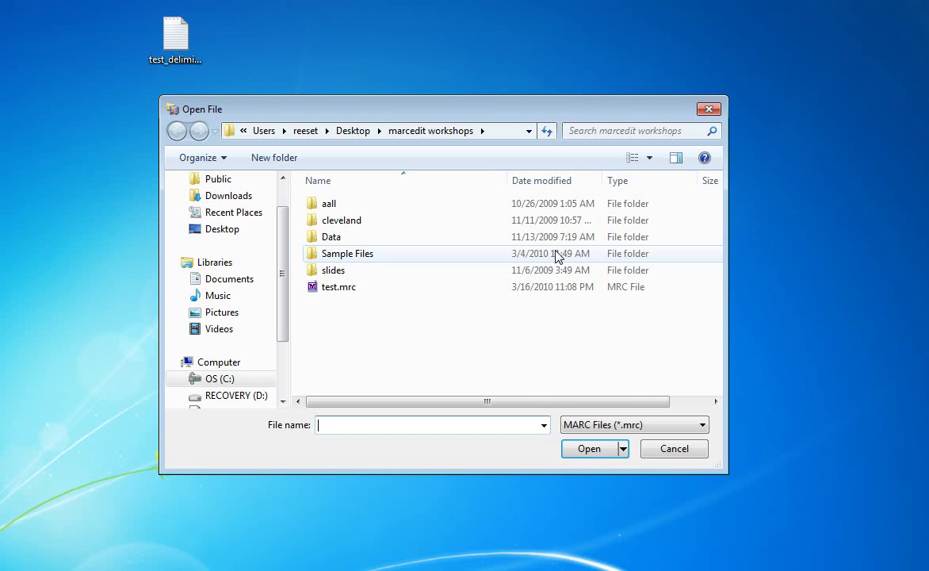
left_click(675, 424)
left_click(645, 452)
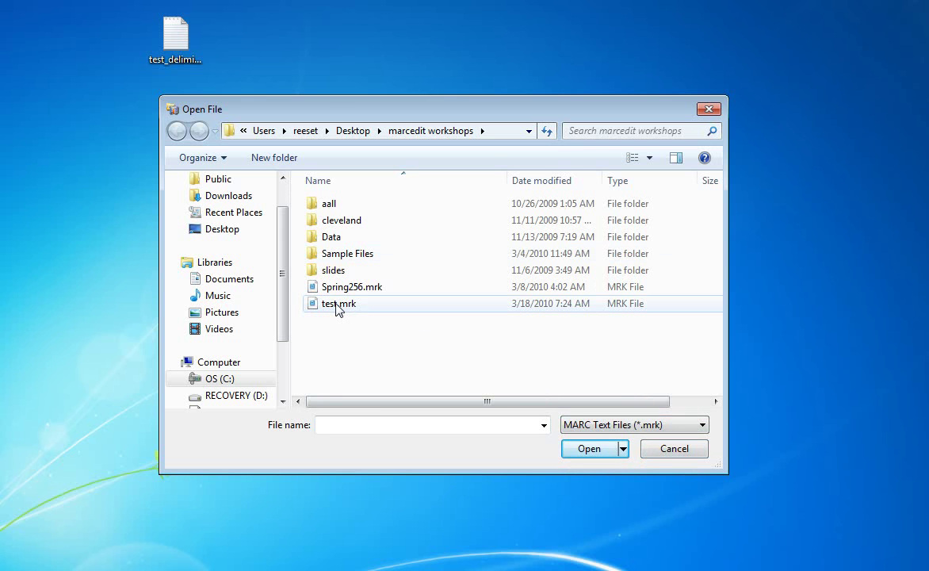
left_click(649, 425)
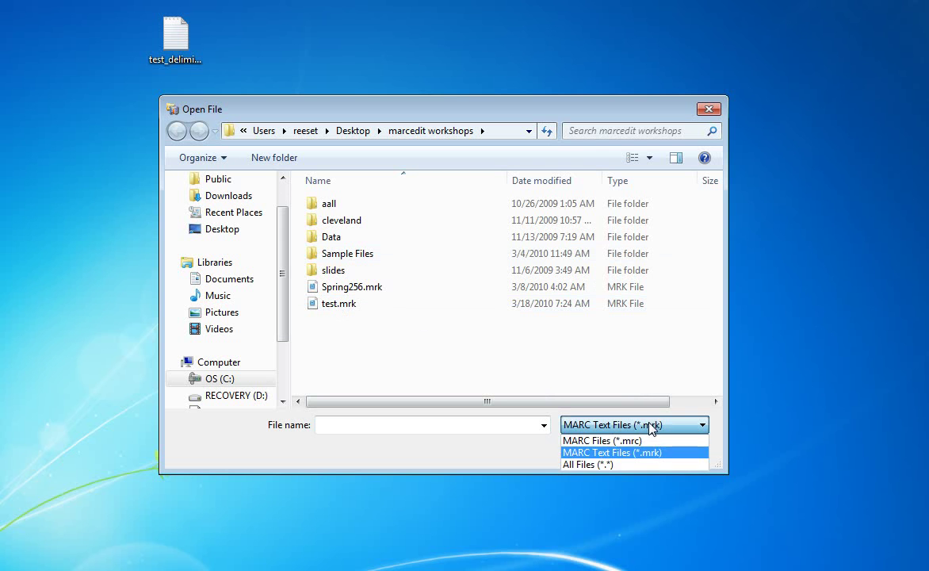
left_click(630, 452)
left_click(637, 426)
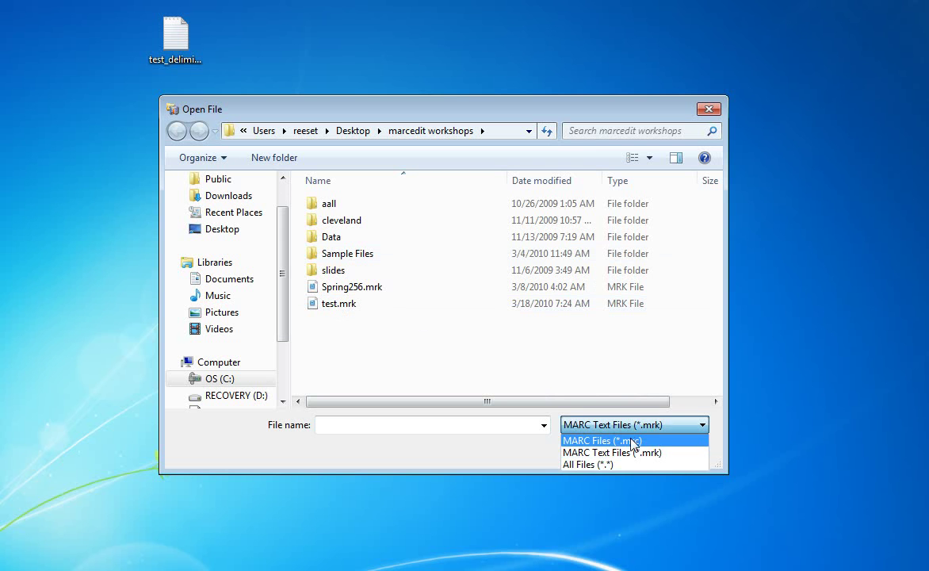
left_click(630, 440)
double_click(337, 290)
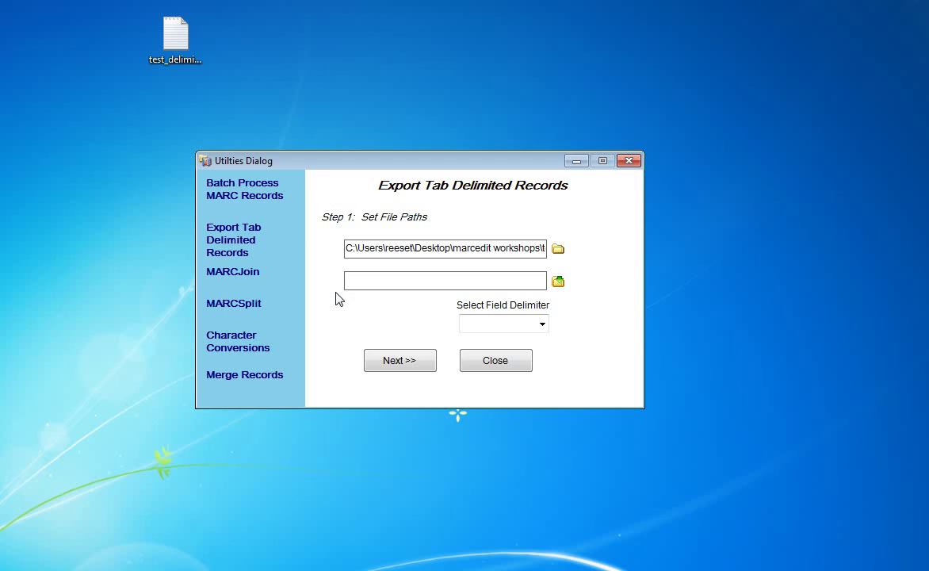
- Replace test_delimited.txt on the Desktop as the tabbed delimited .txt output, keeping Tab delimiter
left_click(559, 285)
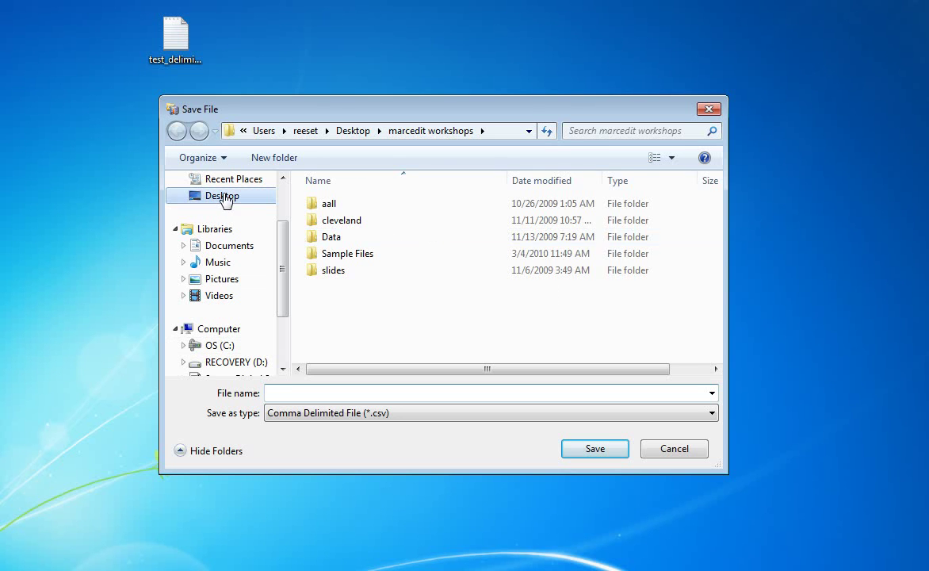
left_click(223, 197)
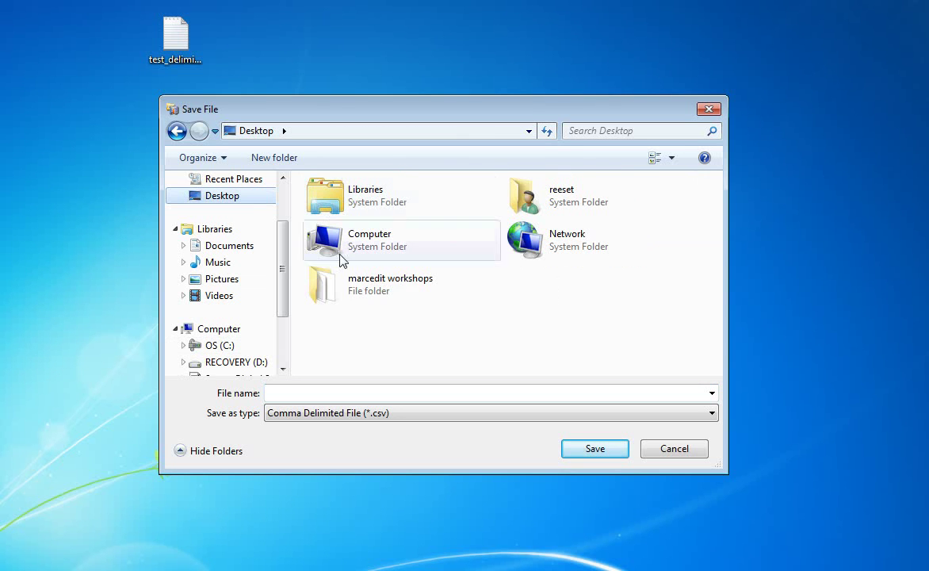
left_click(451, 413)
left_click(439, 441)
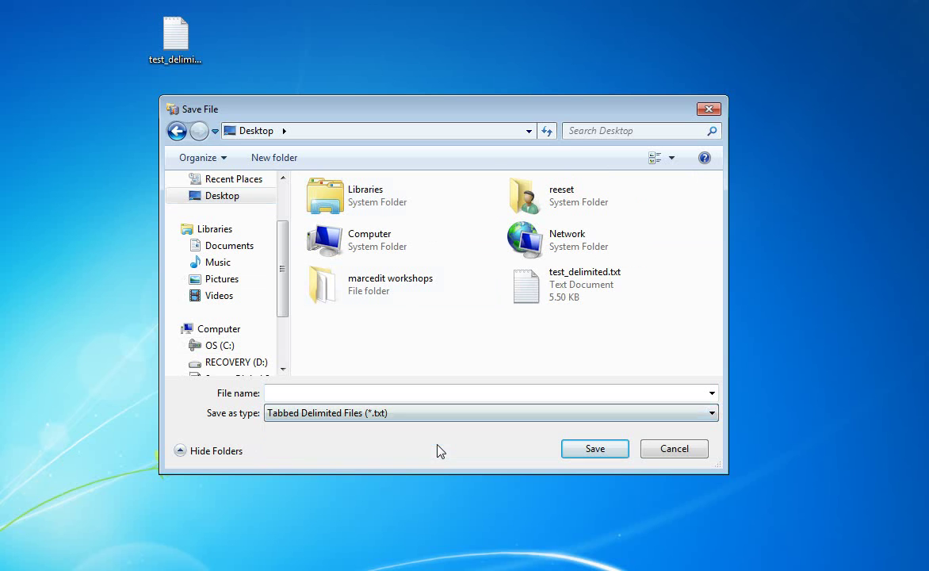
double_click(587, 284)
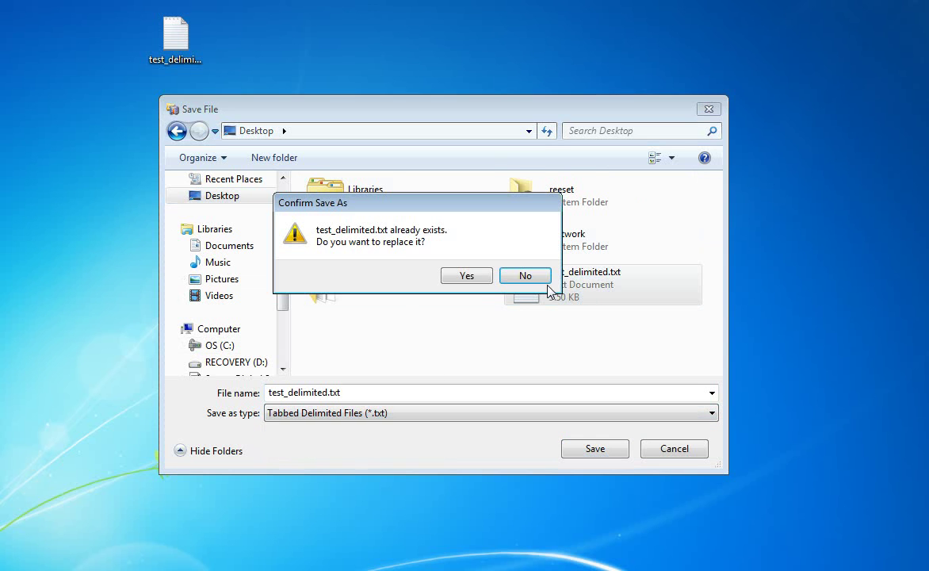
left_click(469, 278)
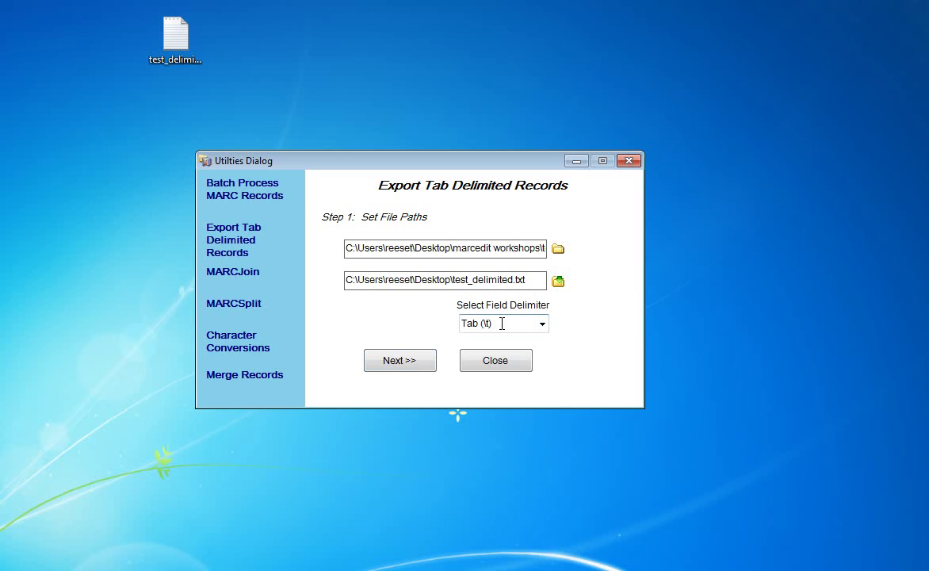
left_click(410, 365)
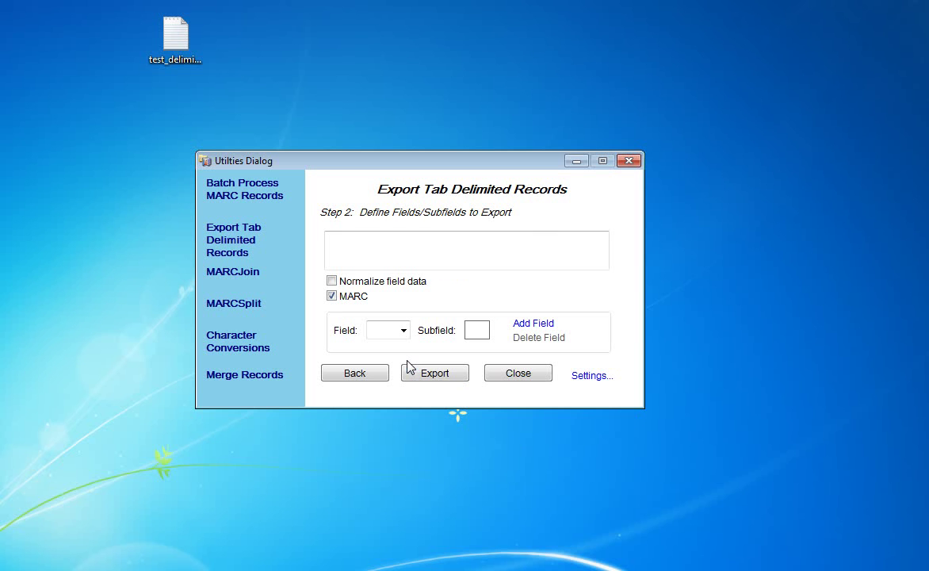
- Tick Normalize field data and add fields 001 and 245$a to the export list
left_click(371, 287)
left_click(385, 333)
type("001")
left_click(539, 325)
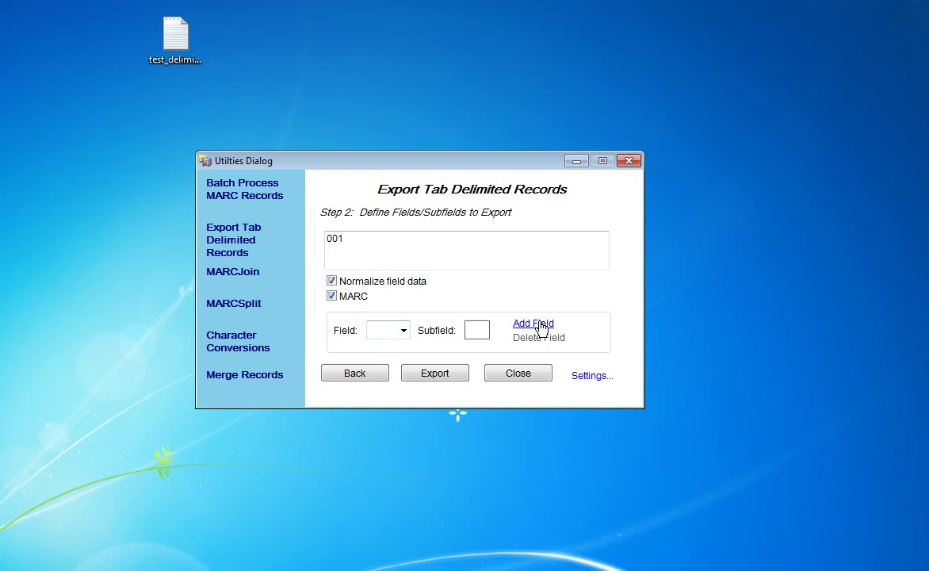
left_click(377, 330)
type("245")
type("a")
left_click(532, 332)
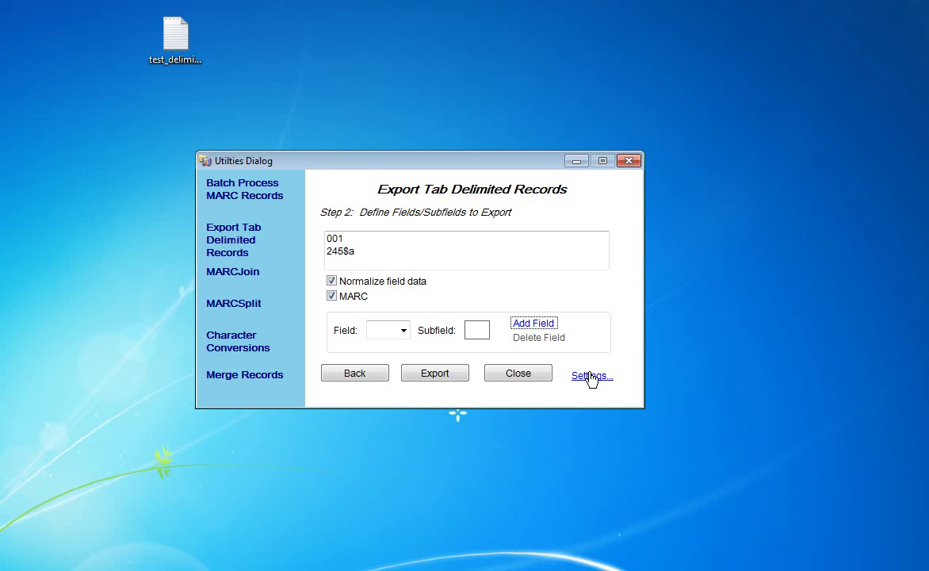
- Run the export to test_delimited.txt, acknowledge completion, and close the utility and MarcEdit
left_click(591, 377)
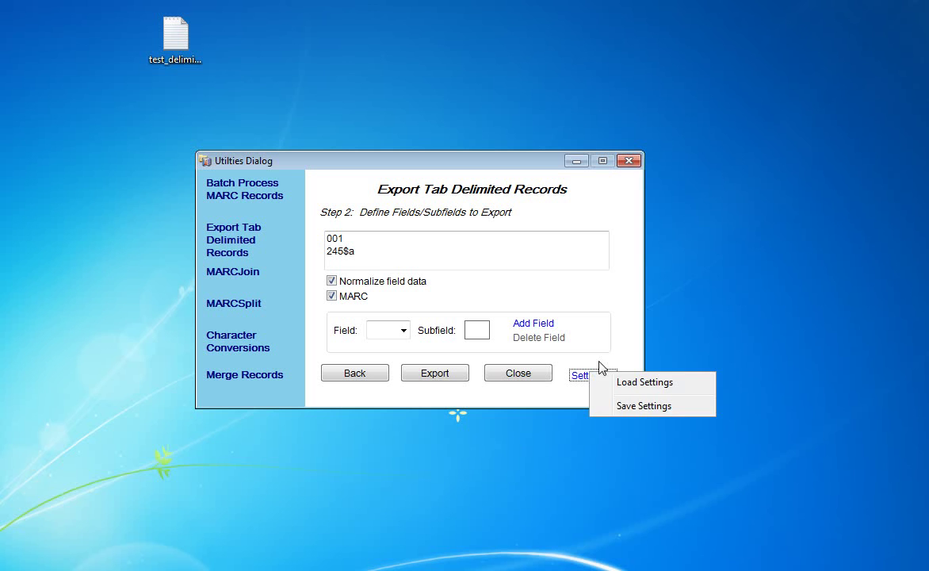
left_click(623, 337)
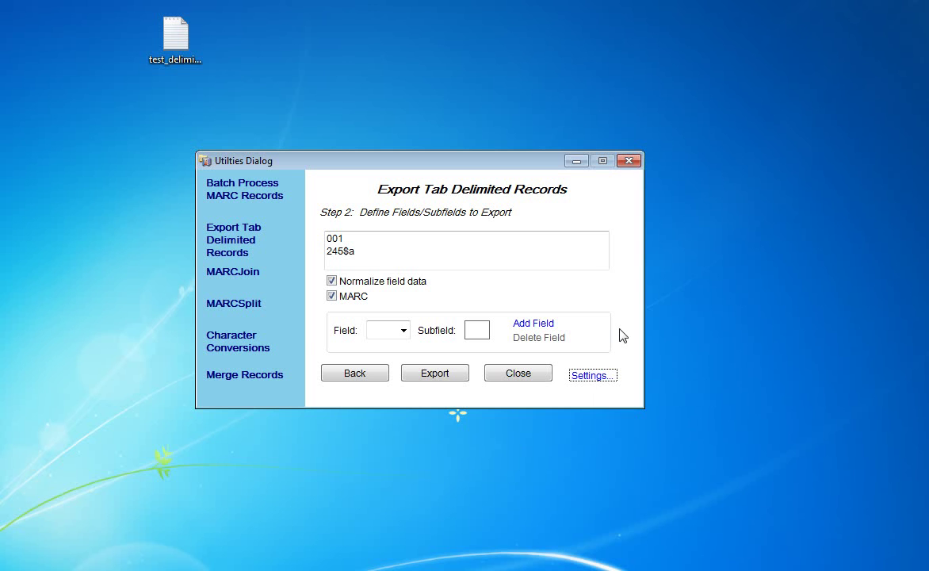
left_click(435, 374)
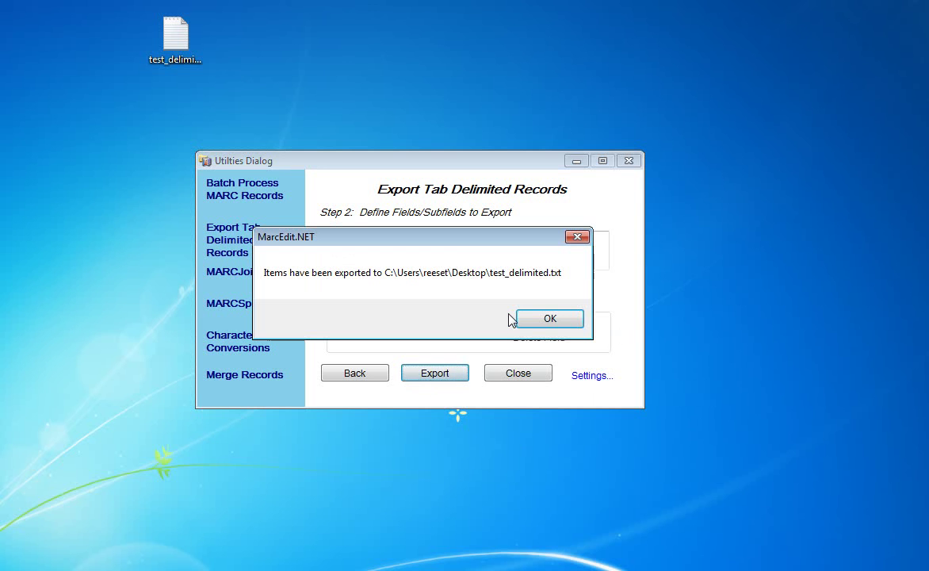
left_click(533, 320)
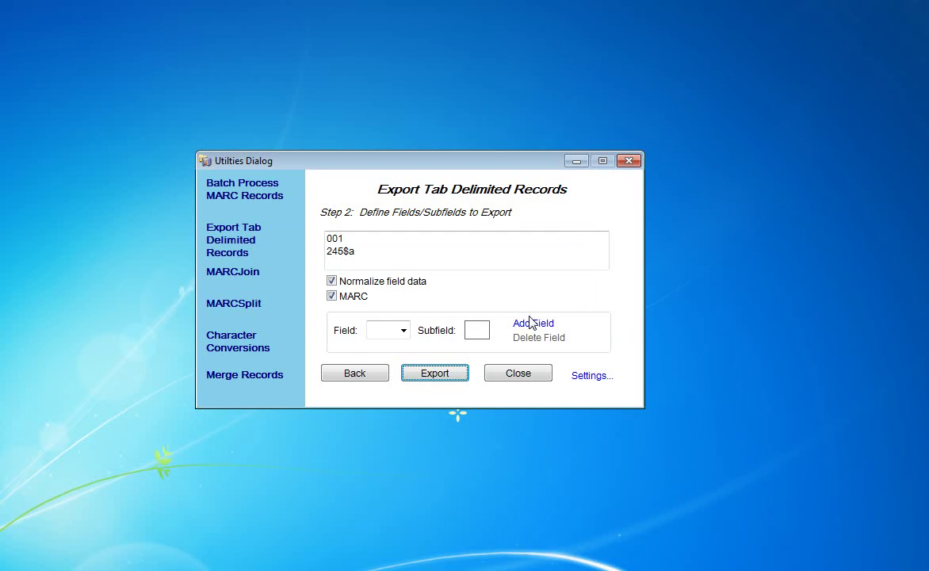
left_click(631, 161)
left_click(589, 160)
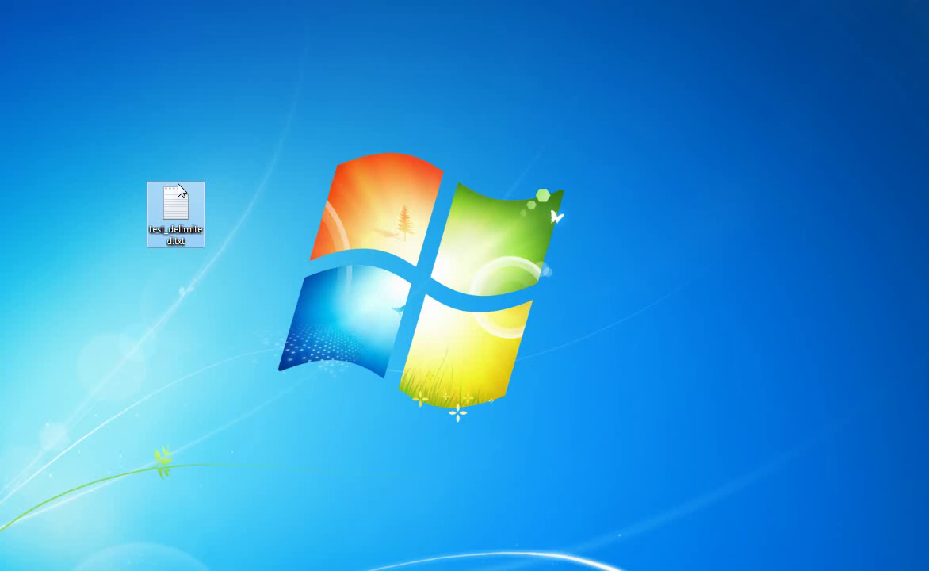
- Open test_delimited.txt from the desktop with Notepad via its right-click Open with menu
right_click(189, 229)
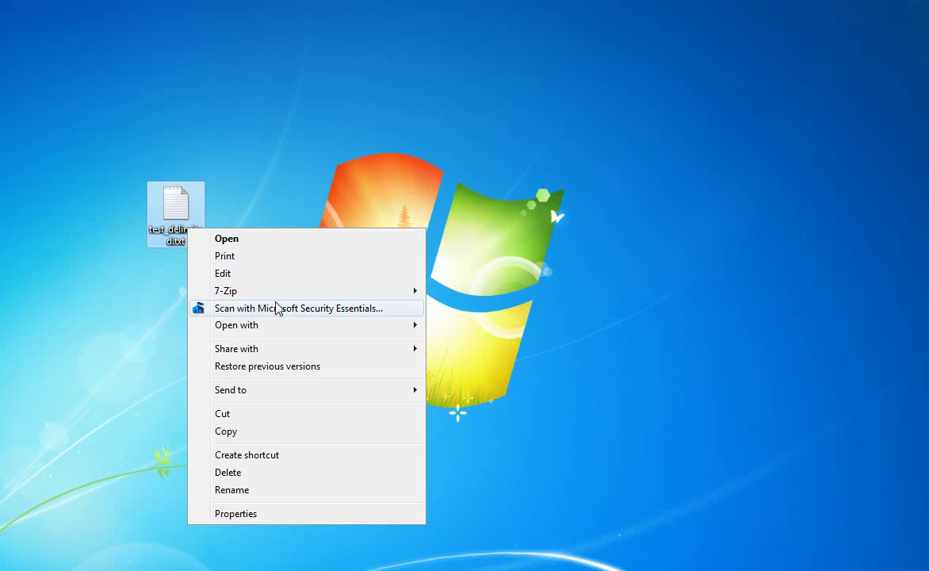
mouse_move(289, 330)
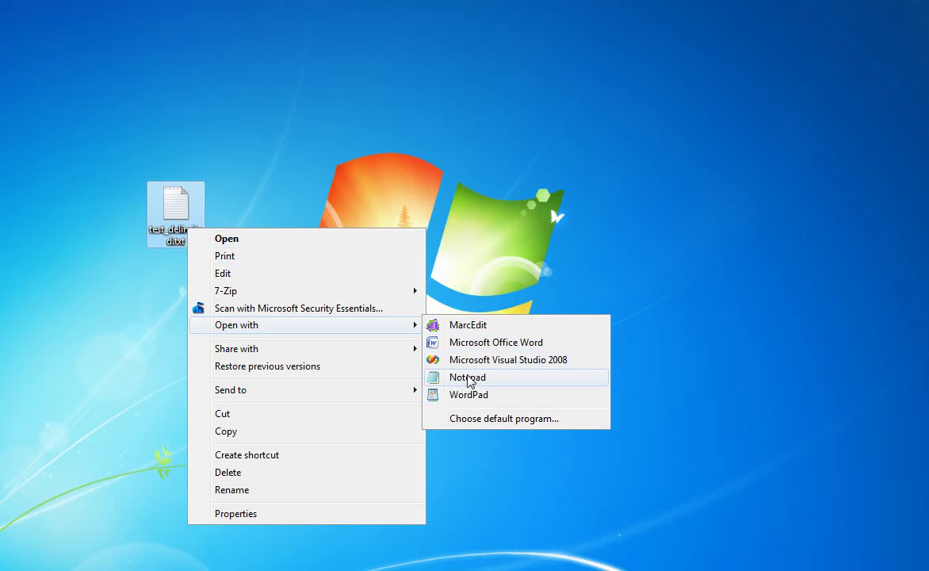
left_click(349, 190)
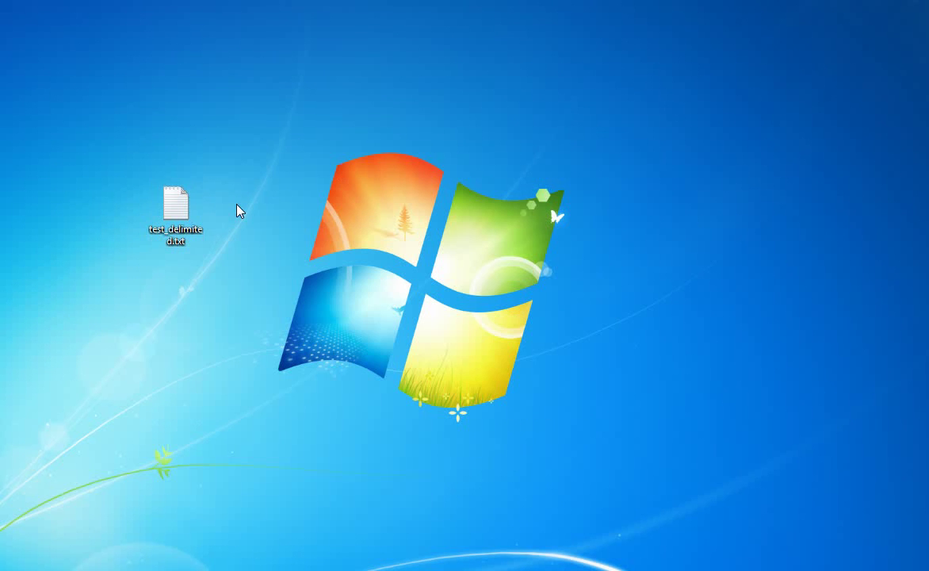
right_click(165, 223)
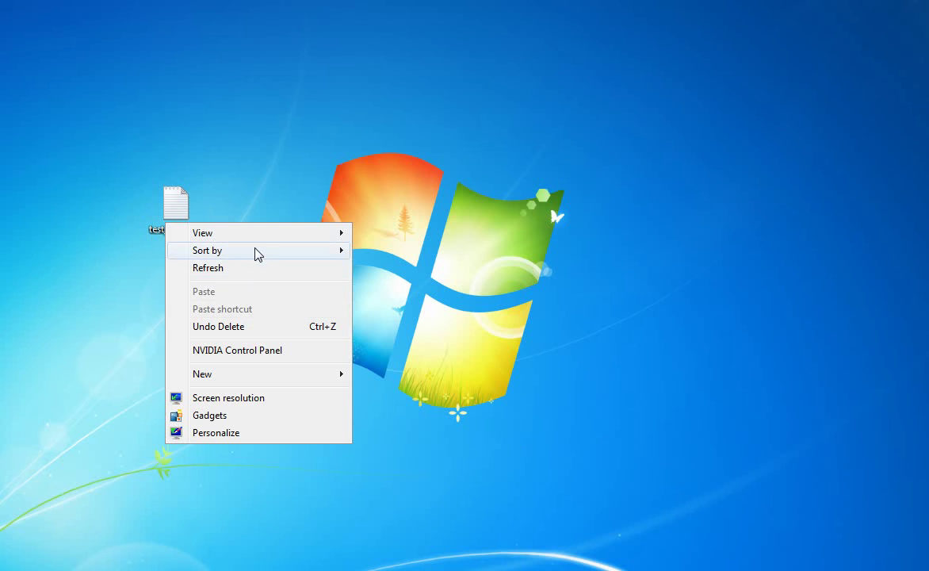
left_click(74, 236)
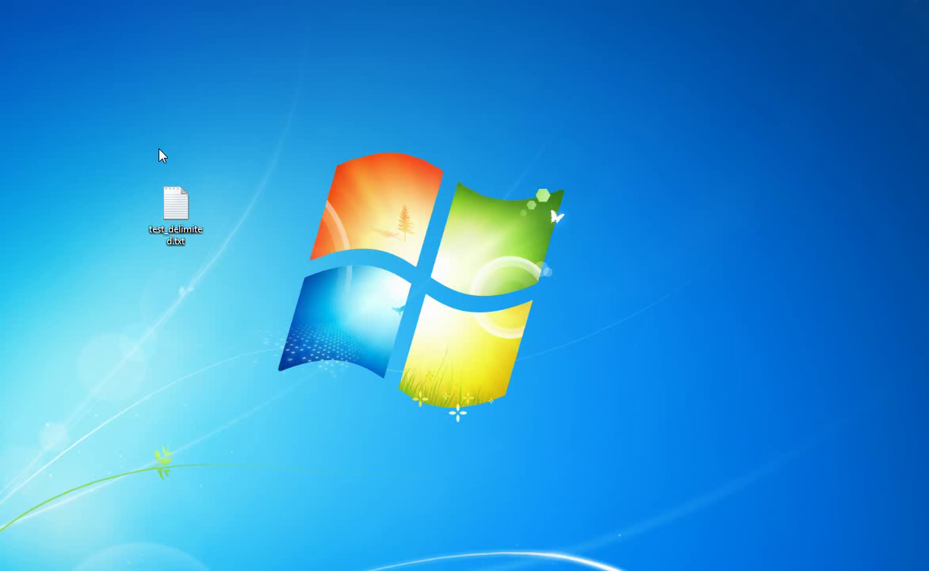
right_click(183, 206)
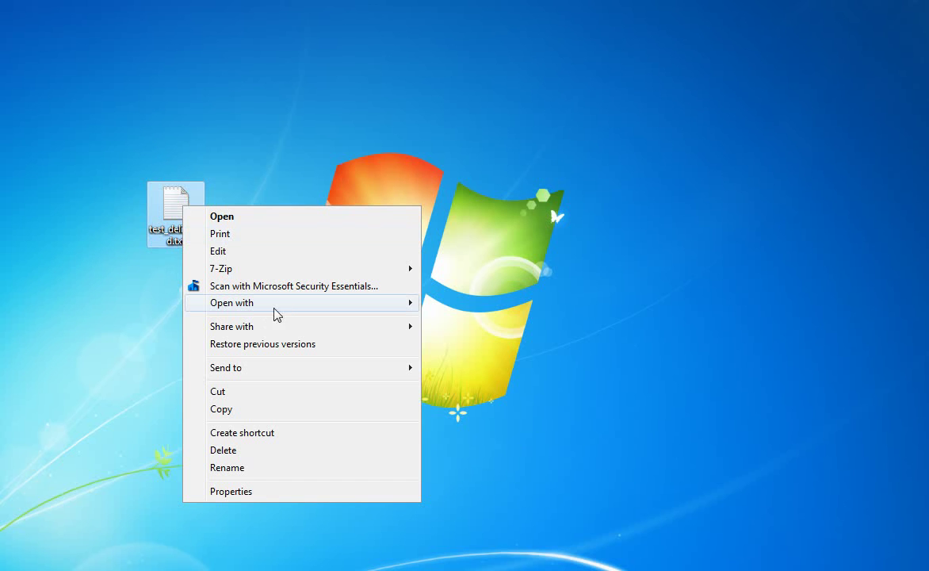
mouse_move(272, 305)
left_click(476, 355)
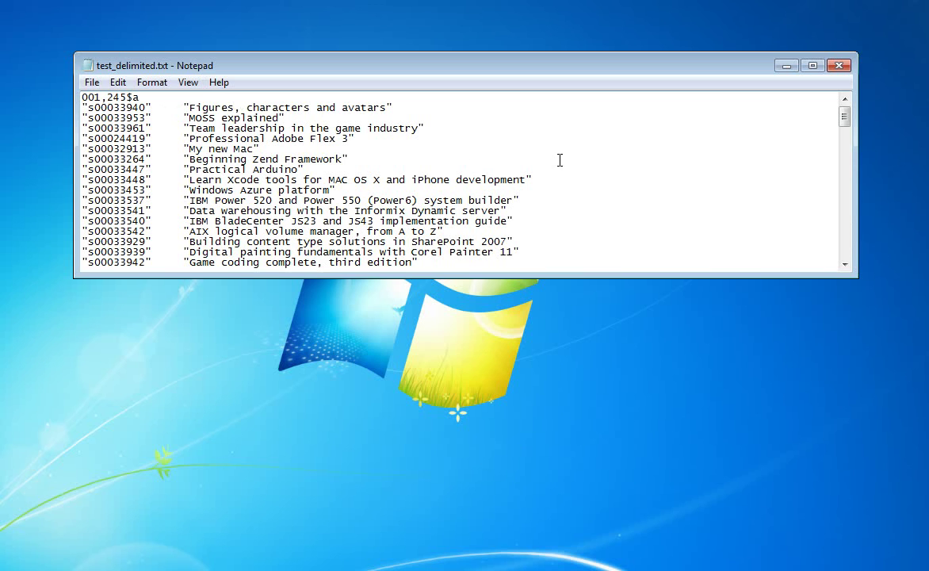
- Review the 001 and 245$a columns, then close Notepad
left_click(839, 66)
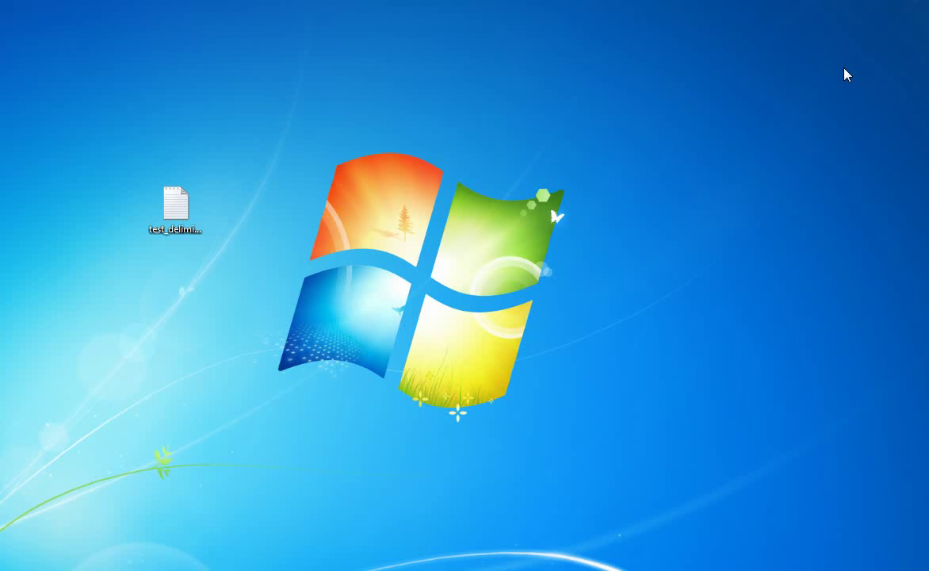